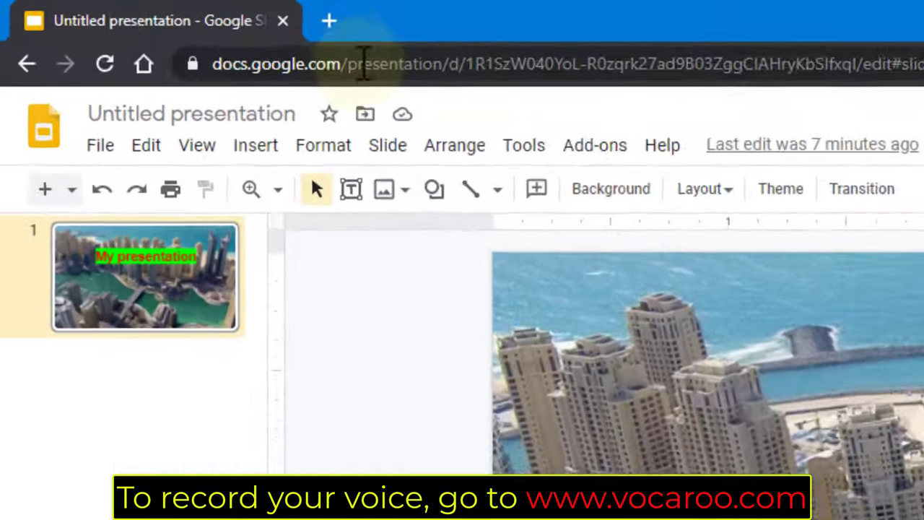
# Go to vocaroo.com in a new Chrome tab.
pyautogui.click(329, 20)
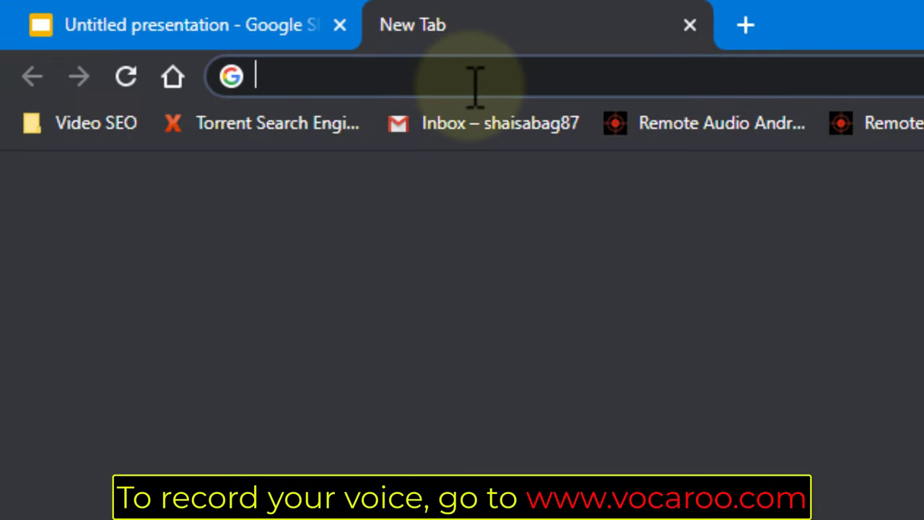
pyautogui.write('vocaroo')
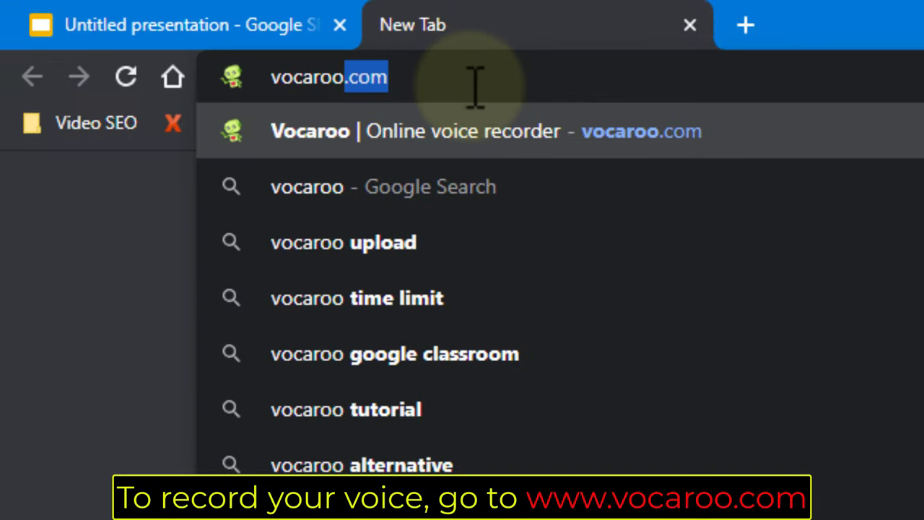
pyautogui.write('.com')
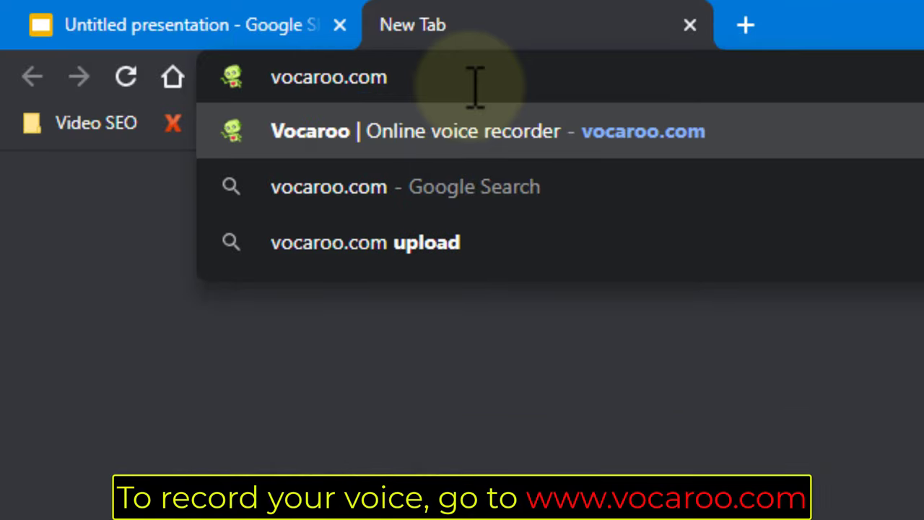
pyautogui.press('Return')
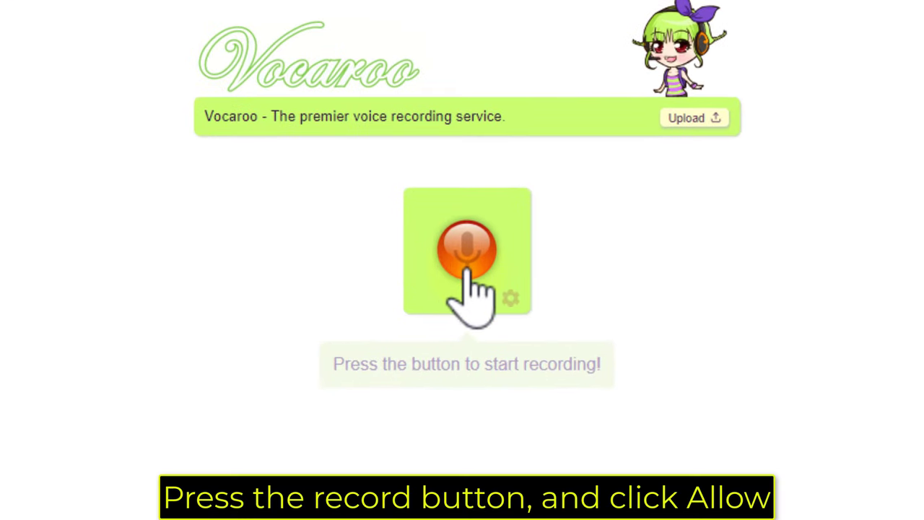
# Record a five-second voice clip in Vocaroo, allowing microphone access when prompted.
pyautogui.click(468, 251)
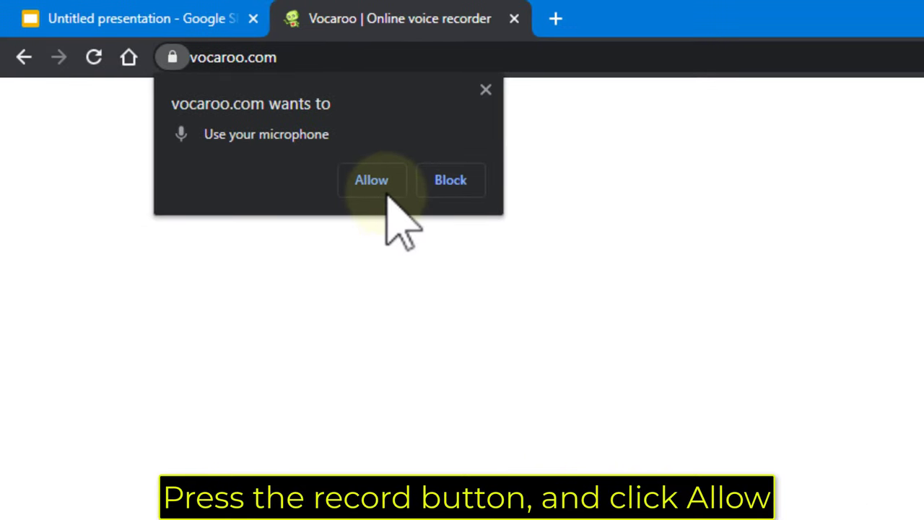
pyautogui.click(371, 180)
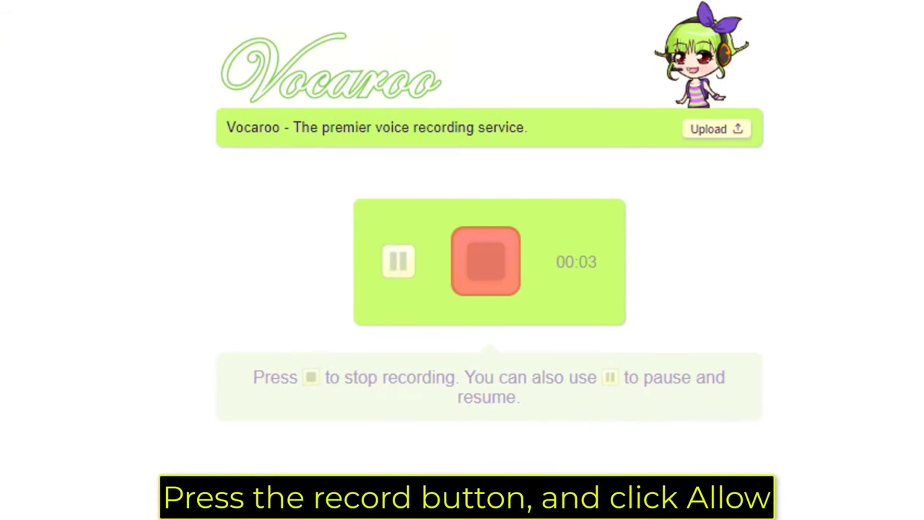
pyautogui.click(497, 283)
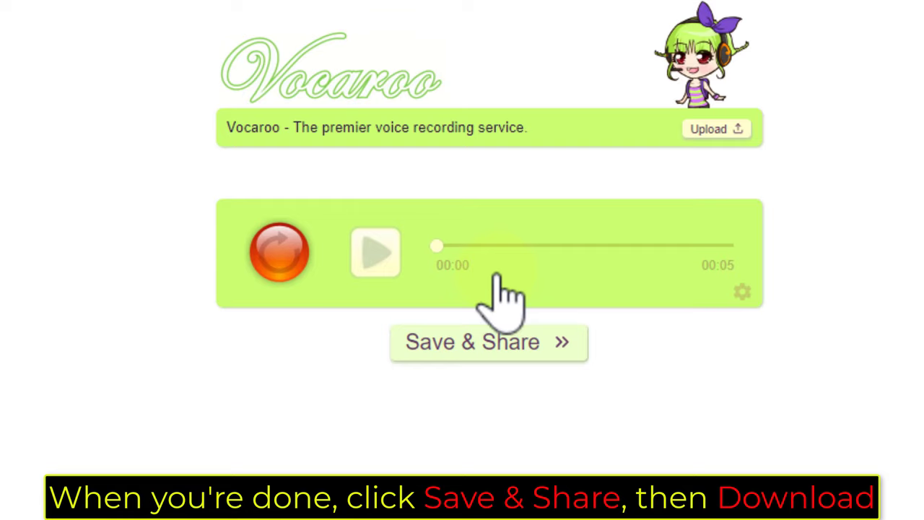
# Save and share the clip, download it as an MP3, and return to Google Slides.
pyautogui.click(495, 353)
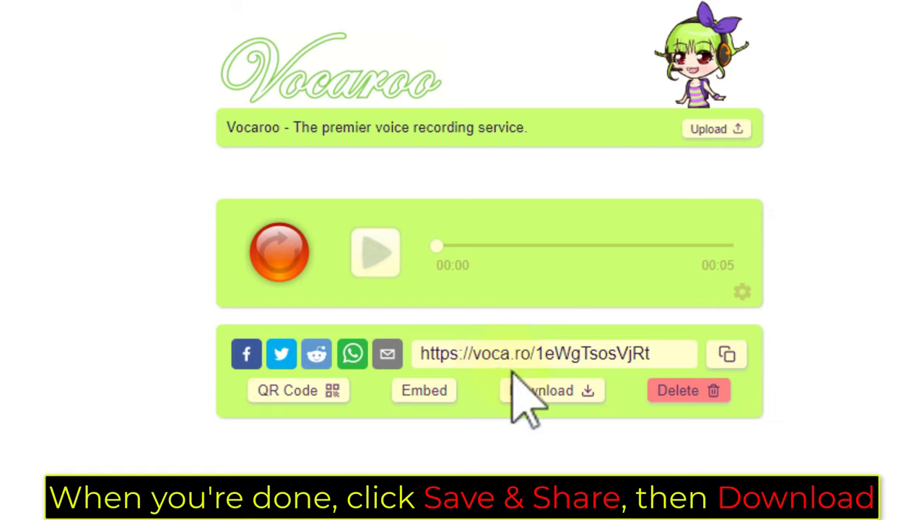
pyautogui.click(576, 419)
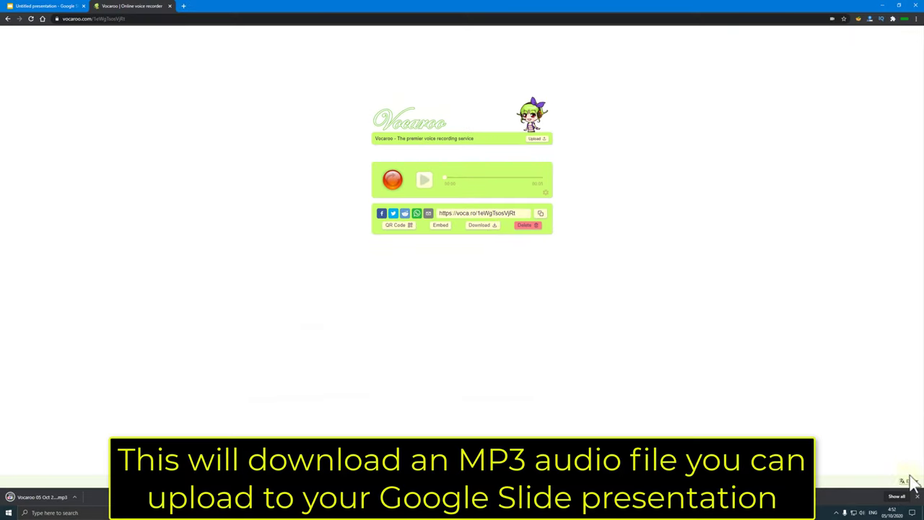
pyautogui.click(911, 482)
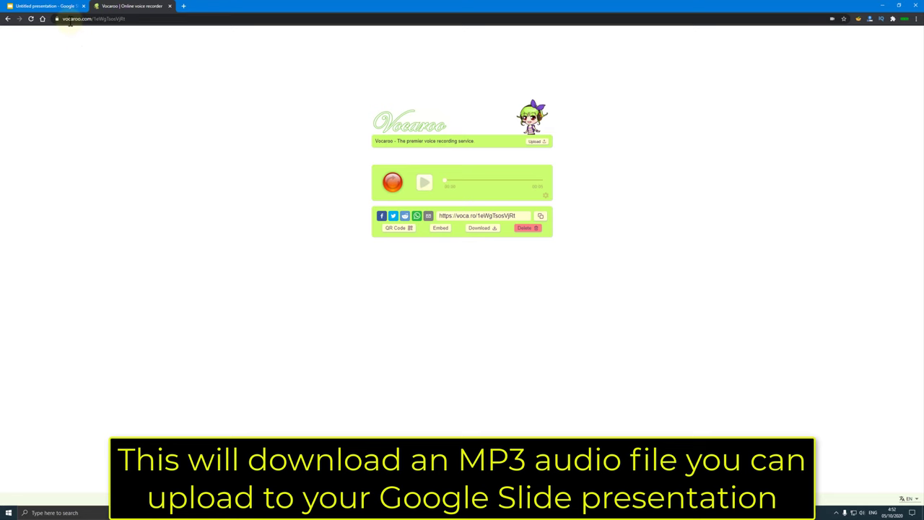
pyautogui.click(47, 5)
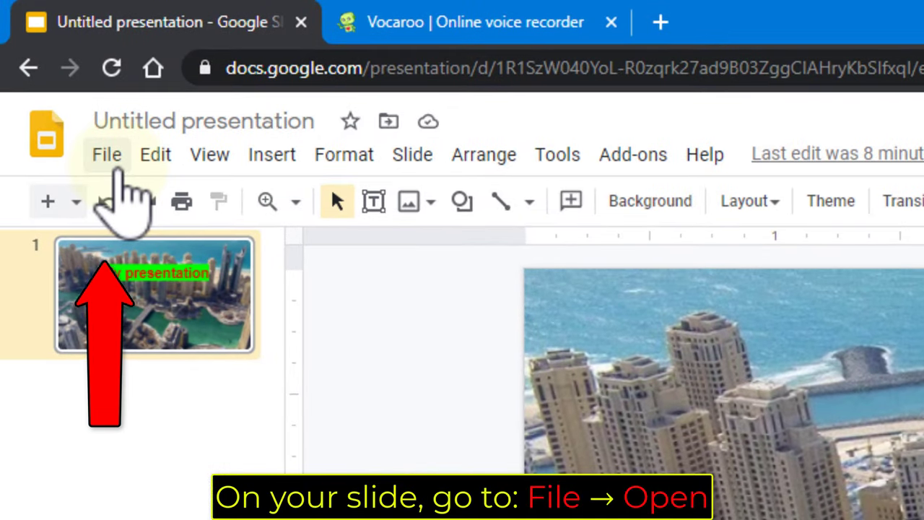
# Reach the Upload area of the File > Open dialog in Google Slides.
pyautogui.click(107, 155)
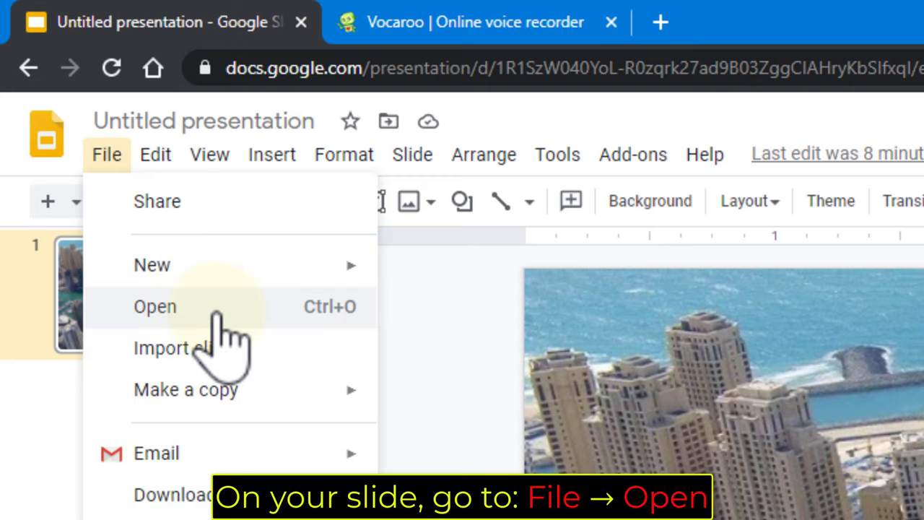
pyautogui.click(216, 311)
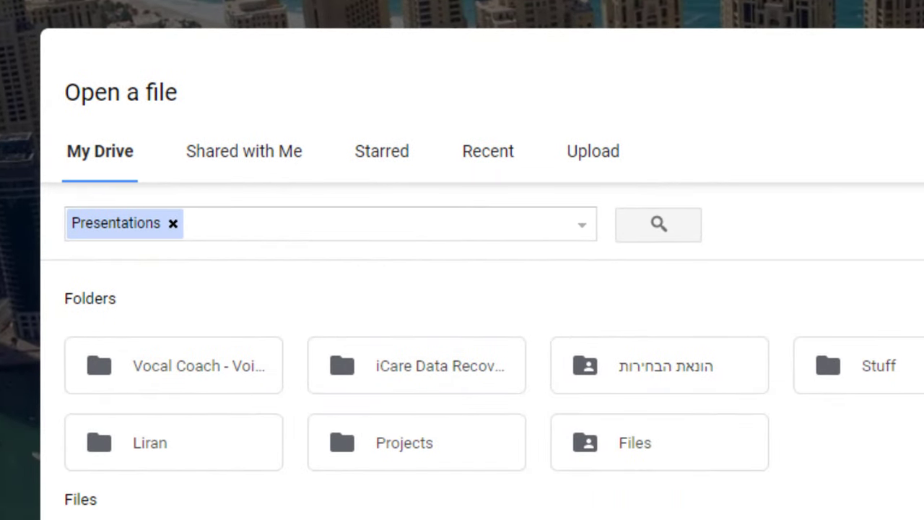
pyautogui.click(592, 150)
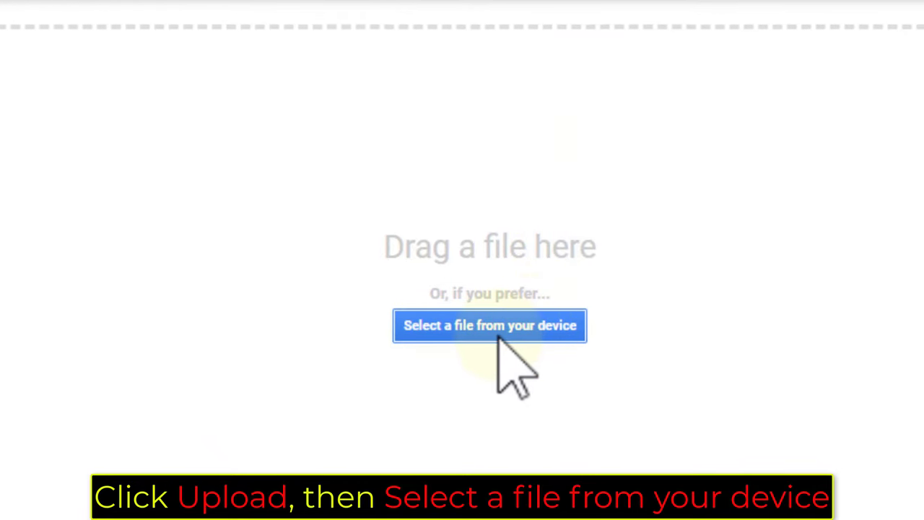
# Upload the downloaded Vocaroo MP3 from the Desktop.
pyautogui.click(498, 336)
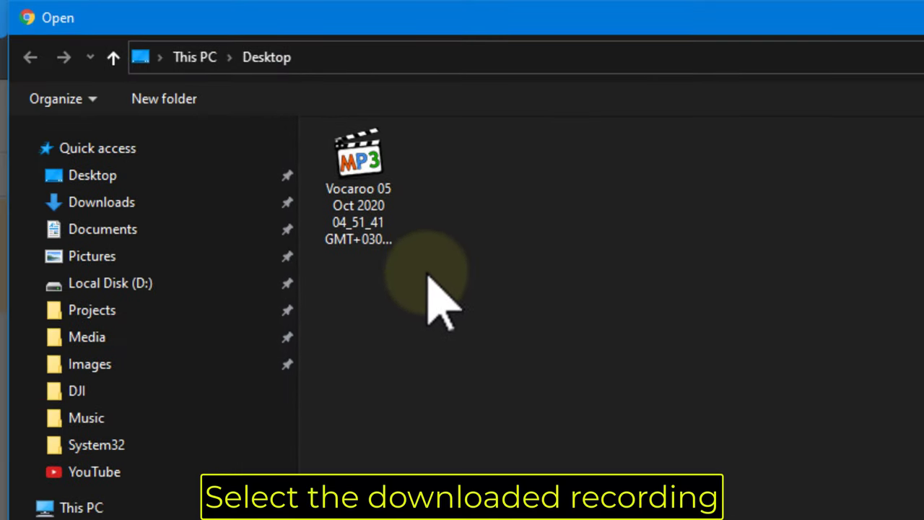
pyautogui.click(379, 210)
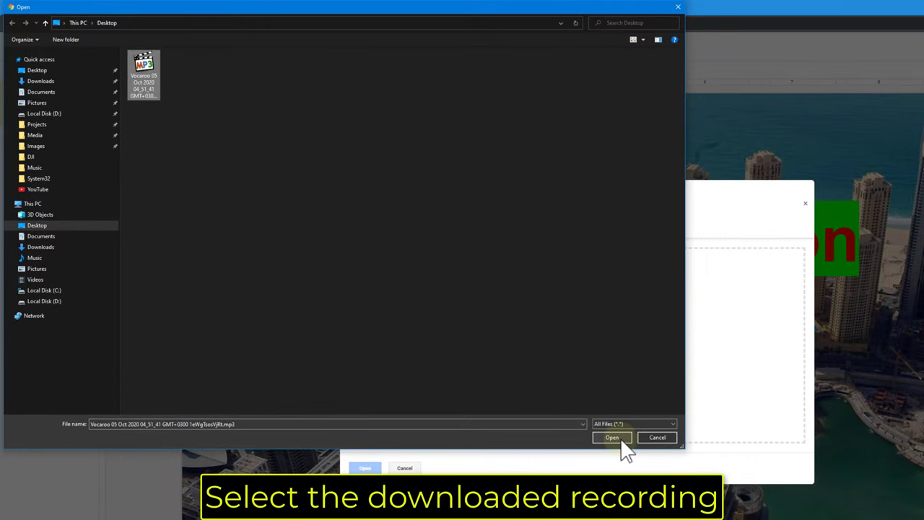
pyautogui.click(612, 438)
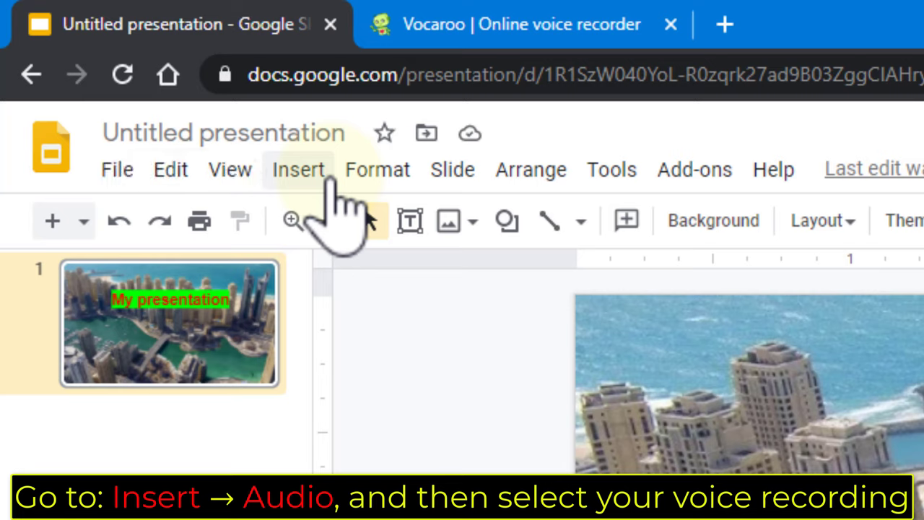
# Insert the uploaded Vocaroo recording as an audio clip on the title slide.
pyautogui.click(298, 169)
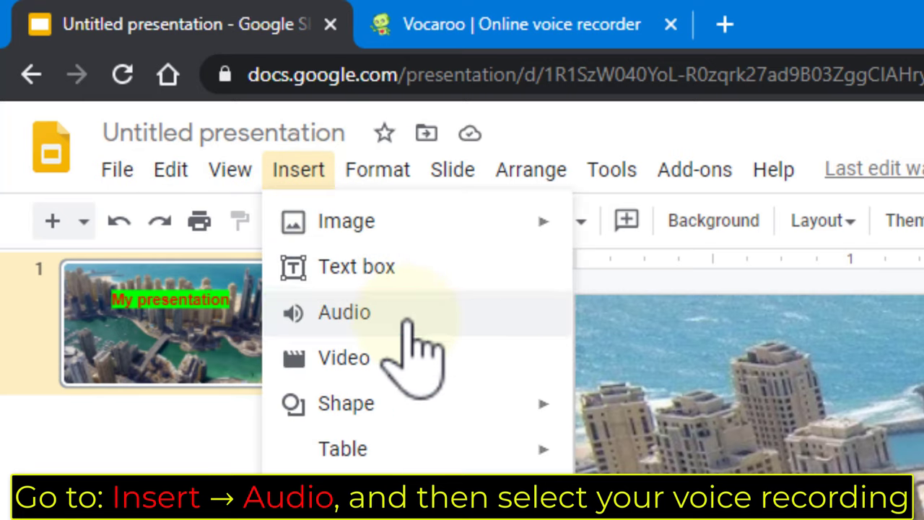
pyautogui.click(408, 318)
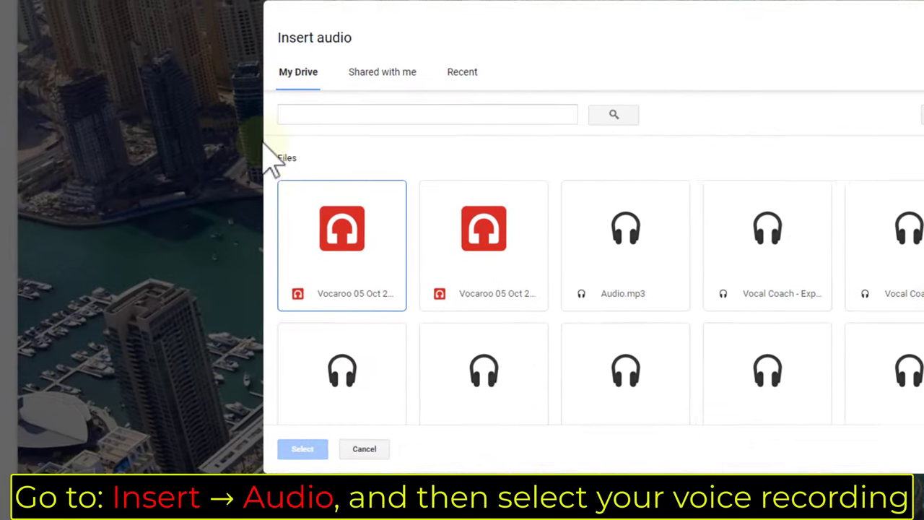
pyautogui.click(345, 225)
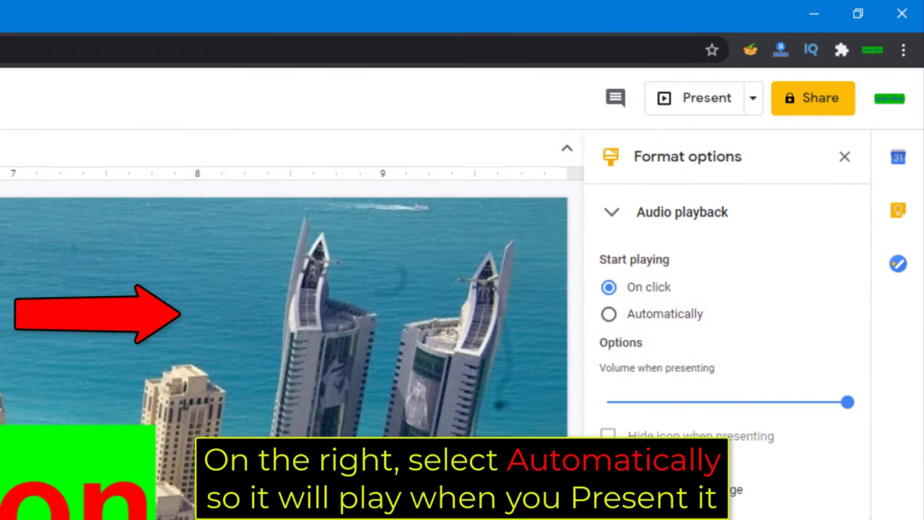
# Set audio playback to Automatically and enable Hide icon when presenting.
pyautogui.click(609, 315)
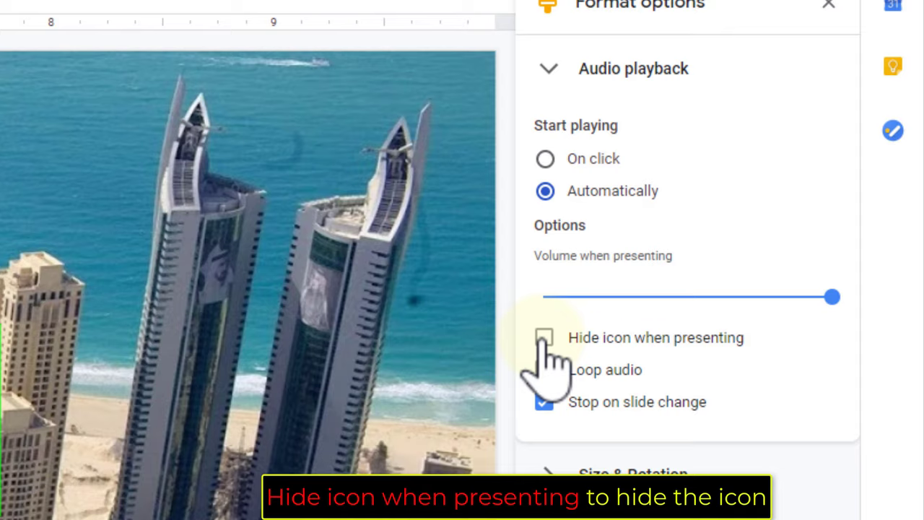
pyautogui.click(544, 337)
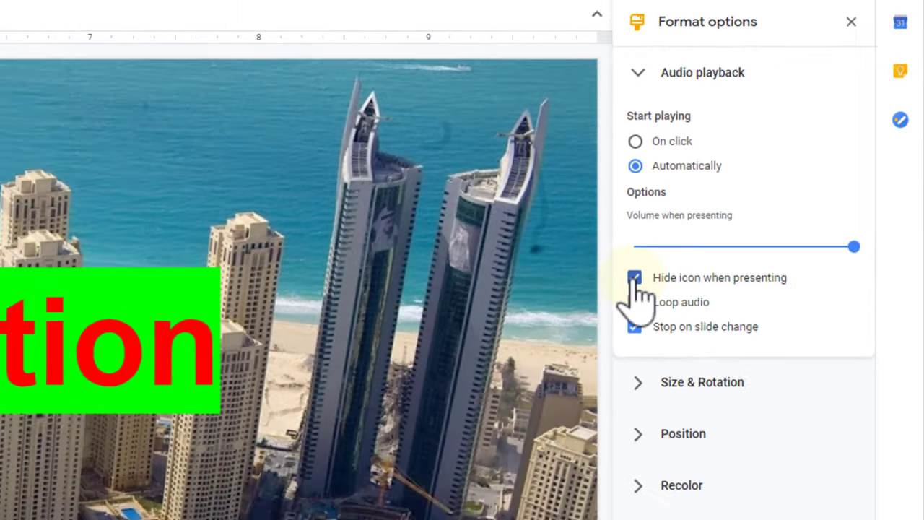